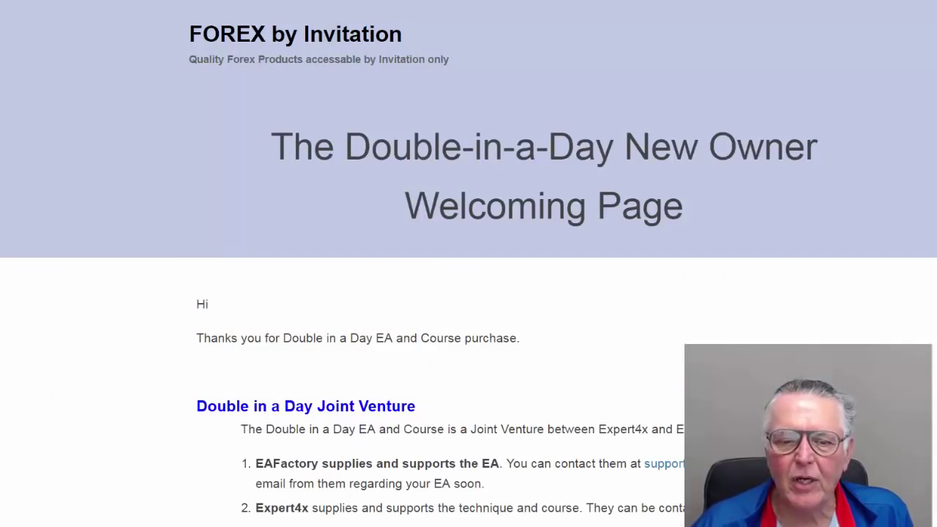
# - Scroll through the welcome page's EA, course, forum and Excel model sections, then back to the top
pyautogui.scroll(-5, 358, 29)
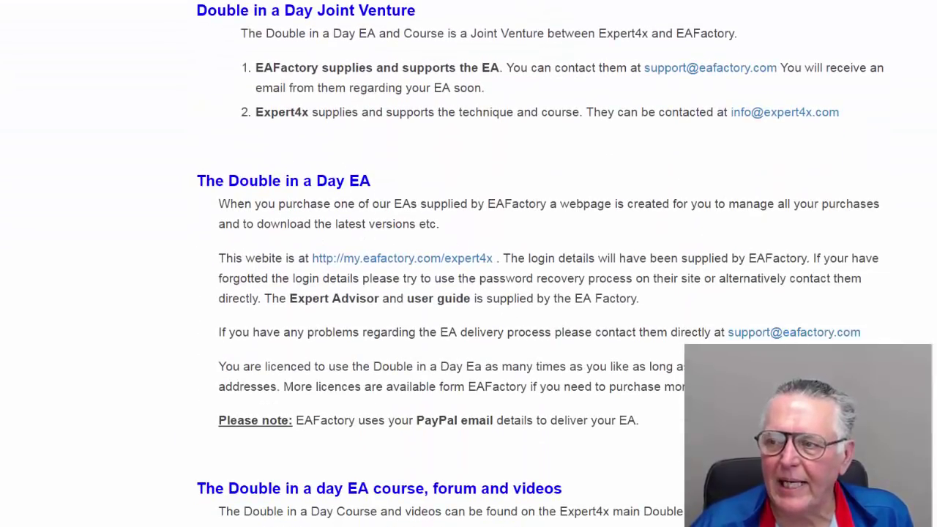
pyautogui.scroll(-4, 366, 230)
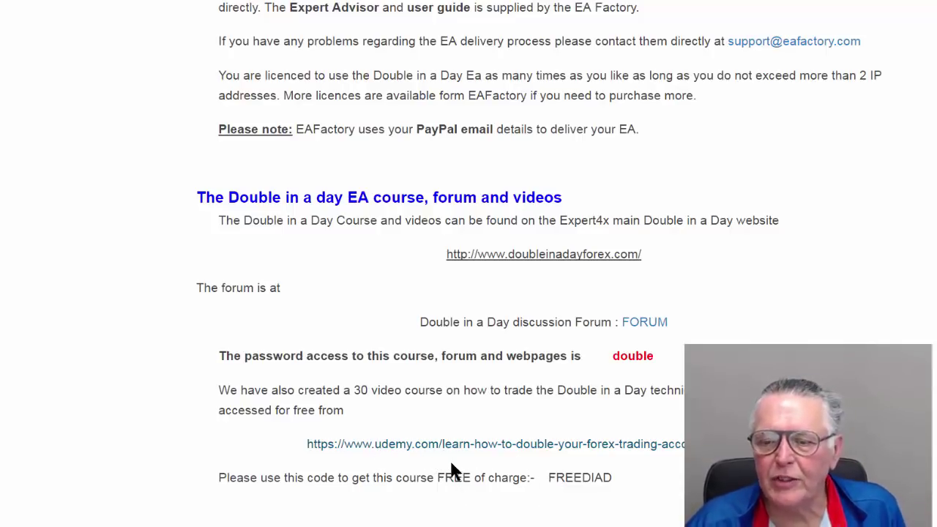
pyautogui.scroll(-6, 469, 264)
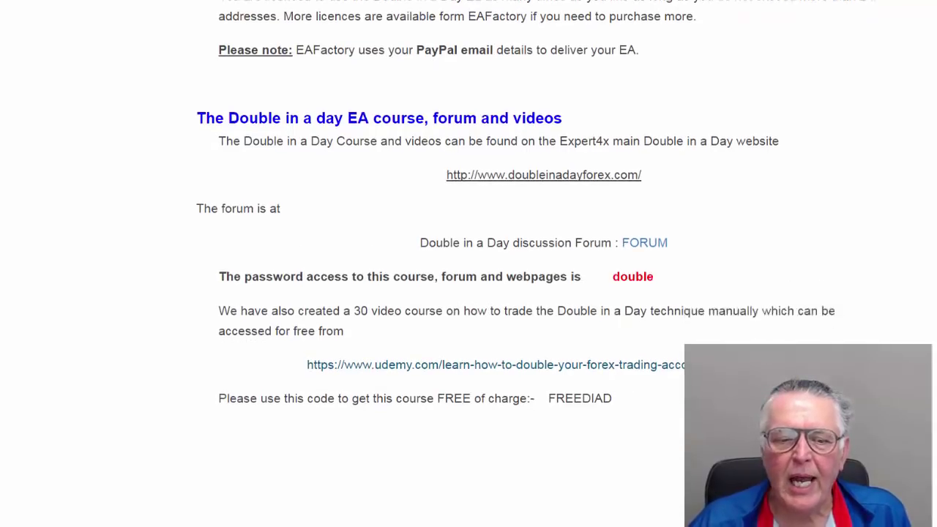
pyautogui.scroll(-1, 554, 335)
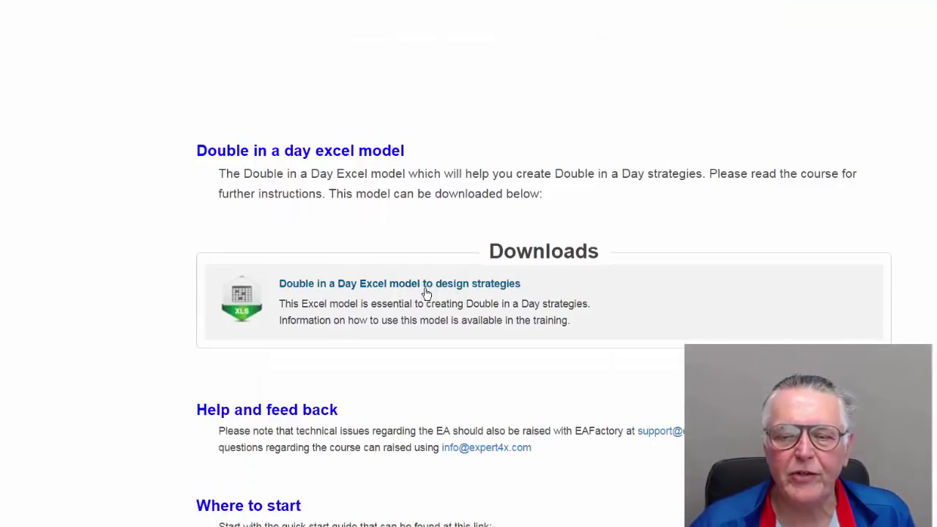
pyautogui.scroll(-3, 468, 293)
pyautogui.scroll(20, 469, 293)
pyautogui.scroll(-13, 468, 293)
pyautogui.scroll(4, 784, 335)
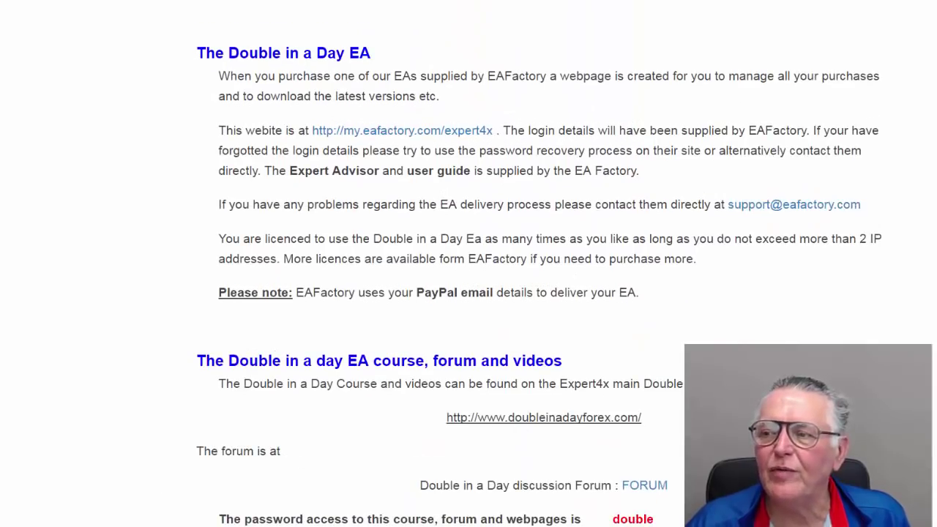
pyautogui.scroll(7, 469, 293)
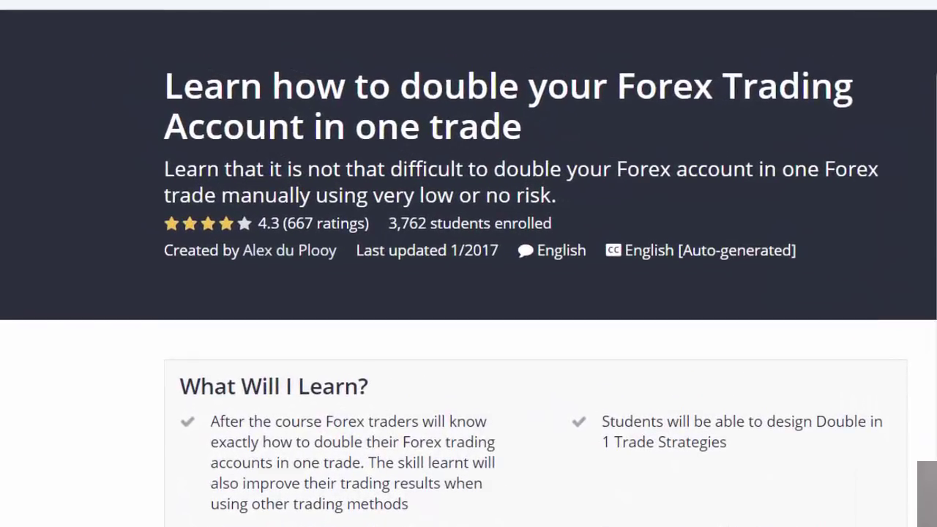
# - Bring up the Double in a Day Forex post about Friday's two double-in-a-day trades
pyautogui.moveTo(265, 223)
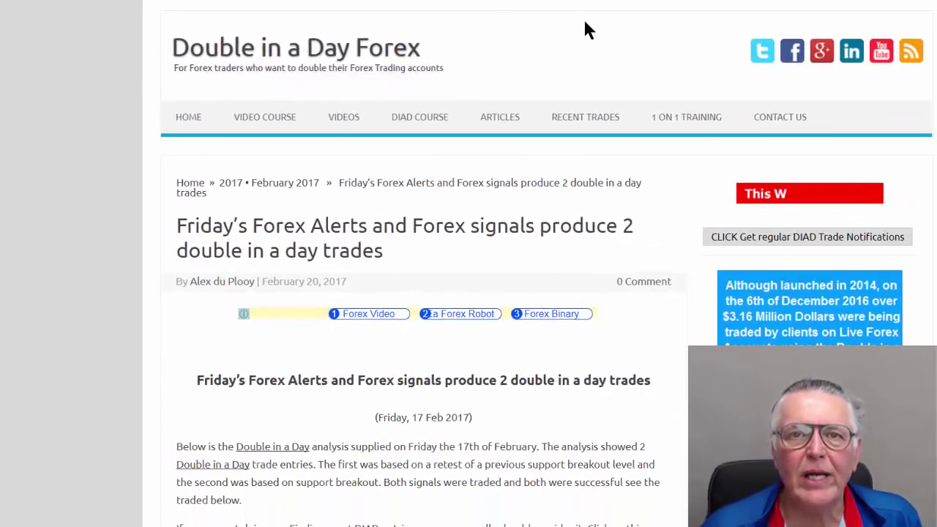
# - Open the site's Video Courses page and scroll through the listed courses
pyautogui.click(344, 120)
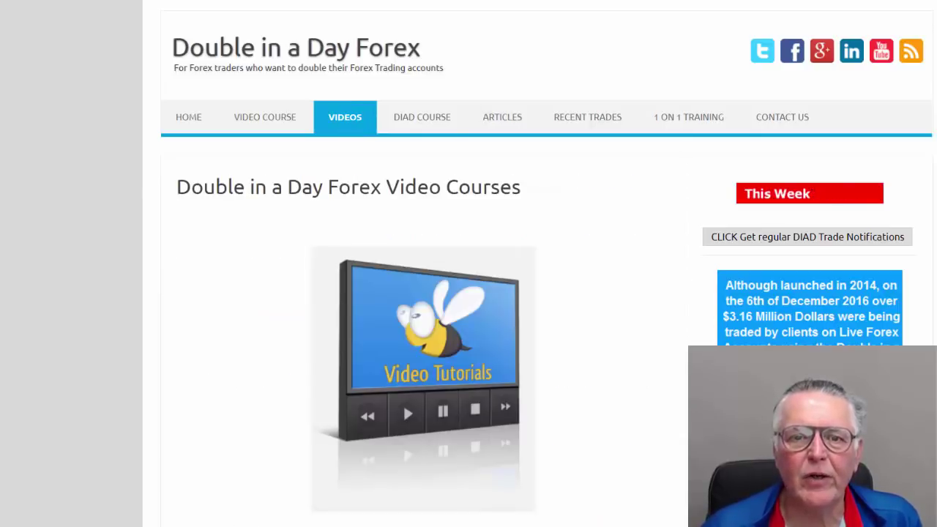
pyautogui.scroll(-7, 378, 119)
pyautogui.scroll(-7, 379, 119)
pyautogui.scroll(-20, 378, 118)
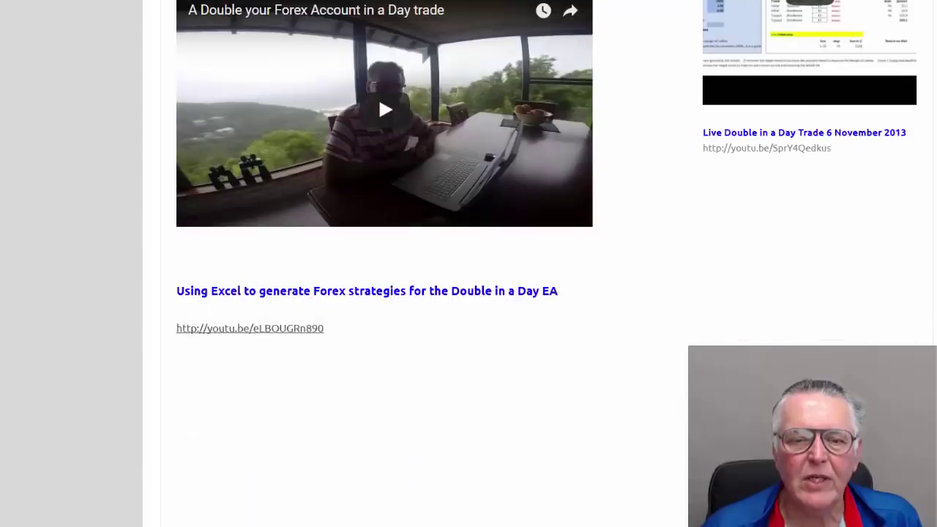
pyautogui.scroll(-5, 423, 264)
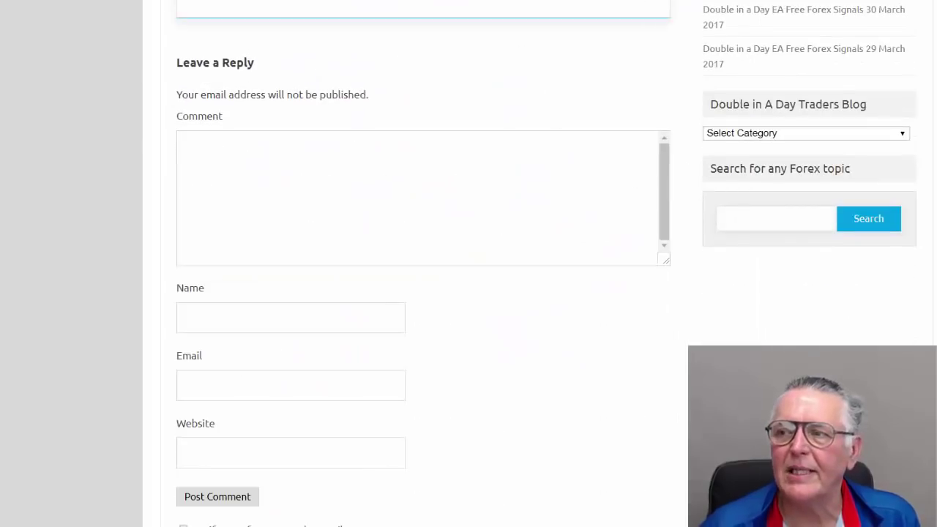
pyautogui.scroll(15, 423, 263)
pyautogui.scroll(20, 275, 158)
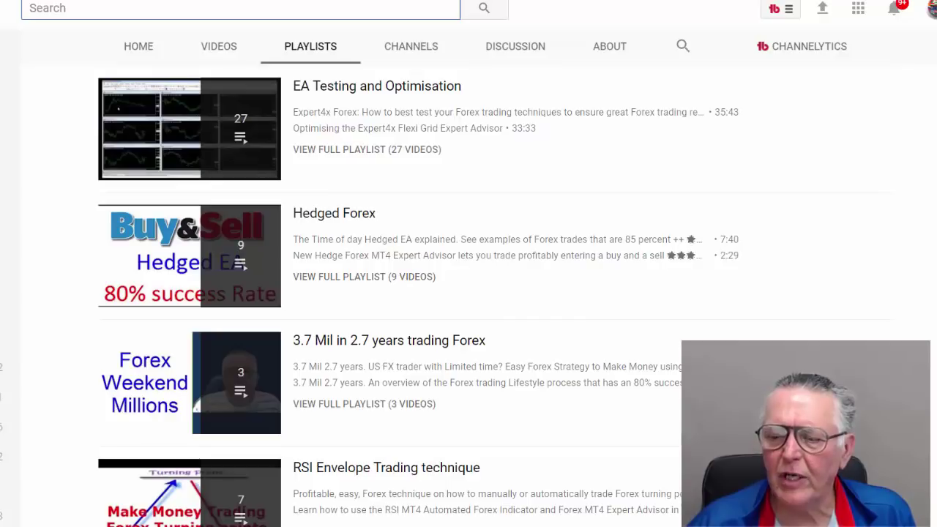
# - Browse the YouTube playlists, starting with EA Testing and Optimisation
pyautogui.scroll(-14, 417, 293)
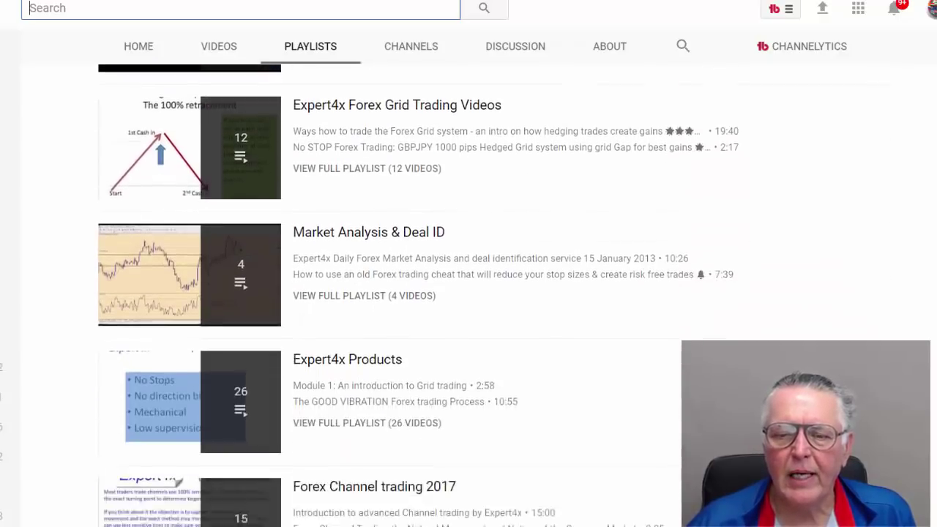
pyautogui.scroll(8, 417, 293)
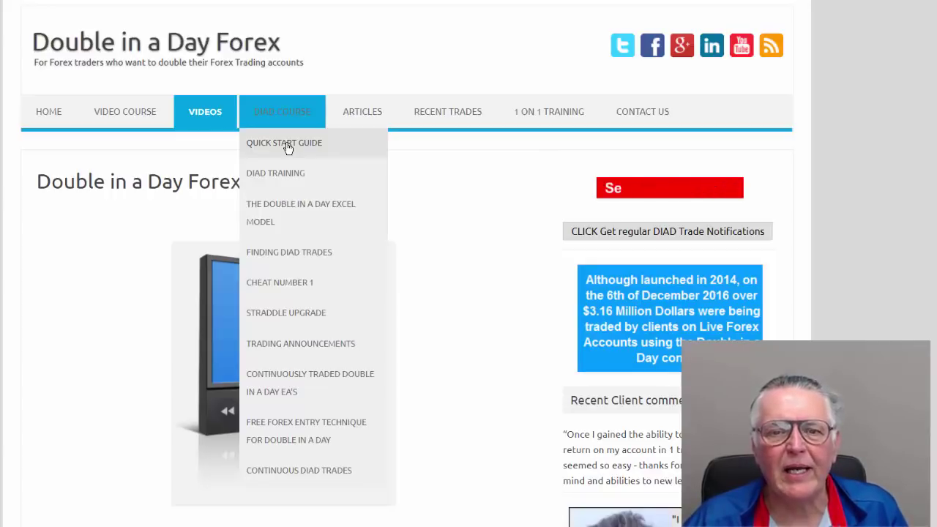
# - Show the Recent Trades archive listing years 2013–2017 and months January–May 2017
pyautogui.moveTo(277, 180)
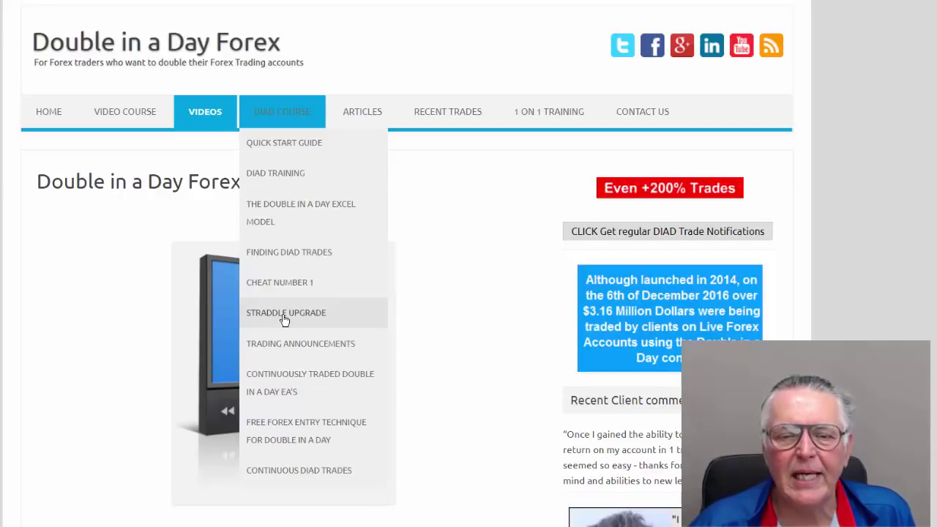
pyautogui.moveTo(273, 395)
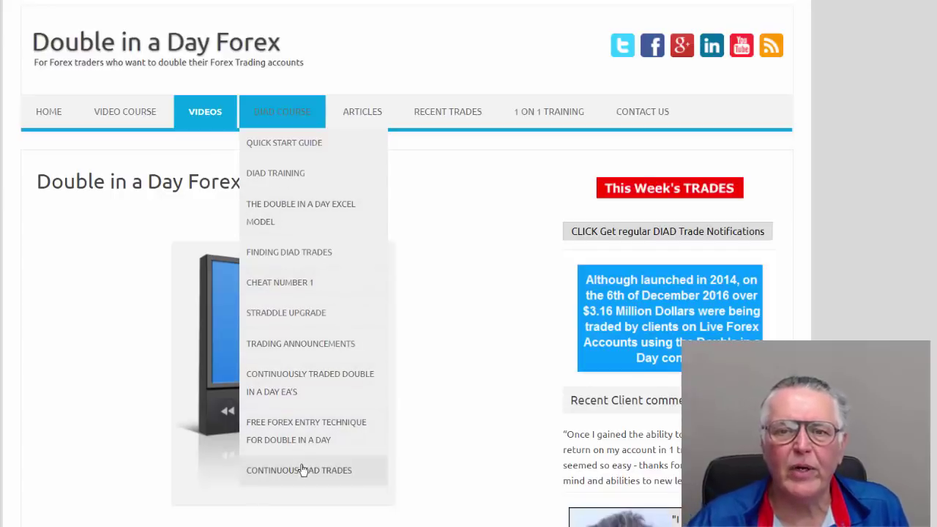
pyautogui.moveTo(276, 115)
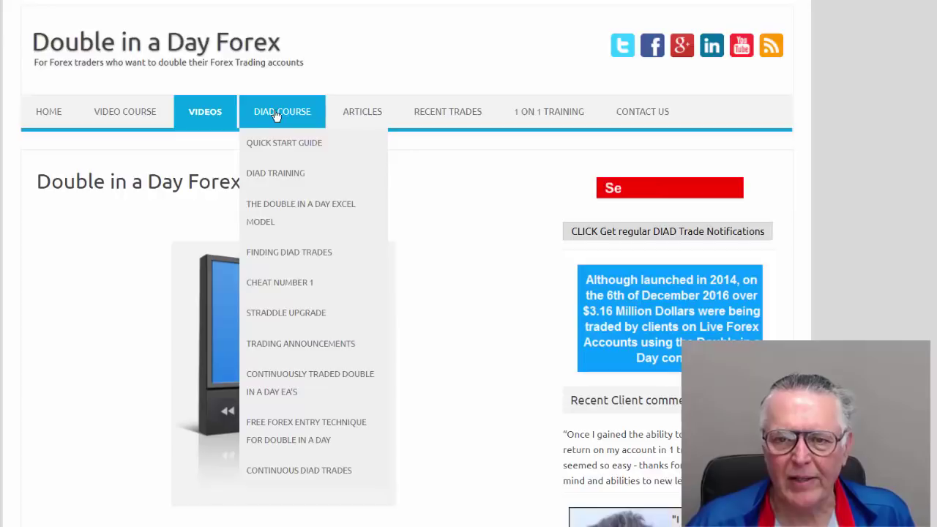
pyautogui.moveTo(365, 117)
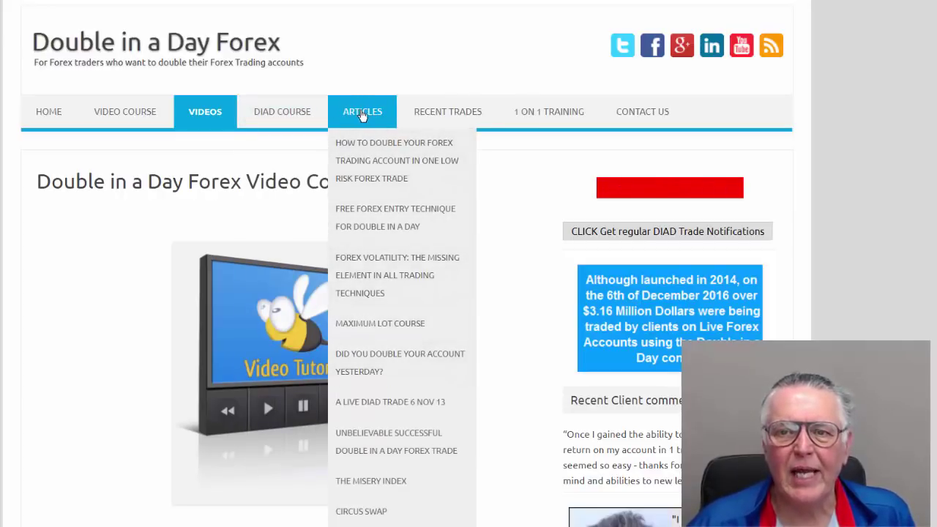
pyautogui.moveTo(424, 112)
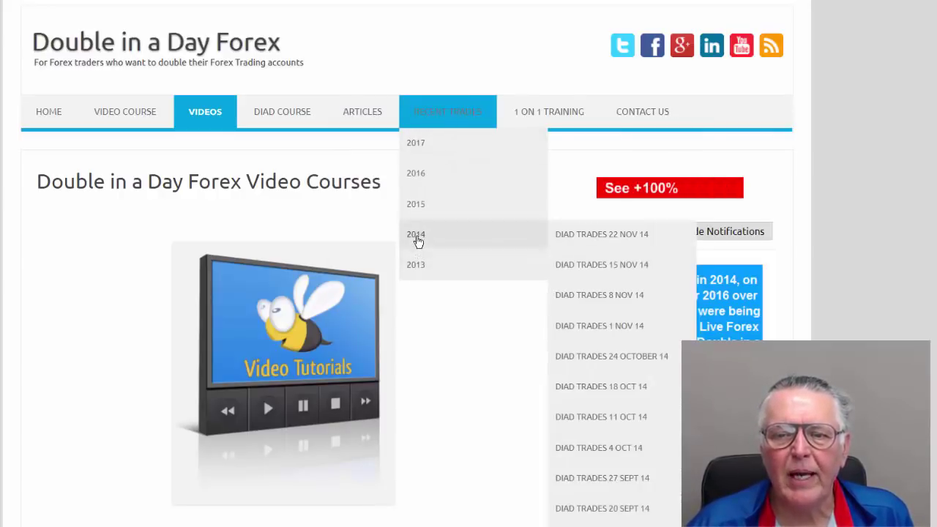
pyautogui.moveTo(423, 144)
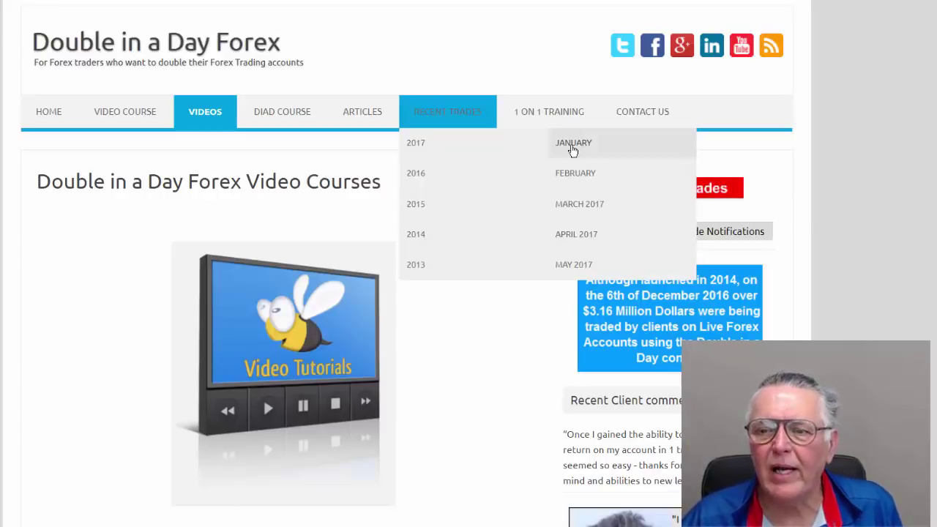
# - Open the March 2017 post 'The GBP produces 9 great Double in a Day Trades' and review its charts
pyautogui.click(571, 205)
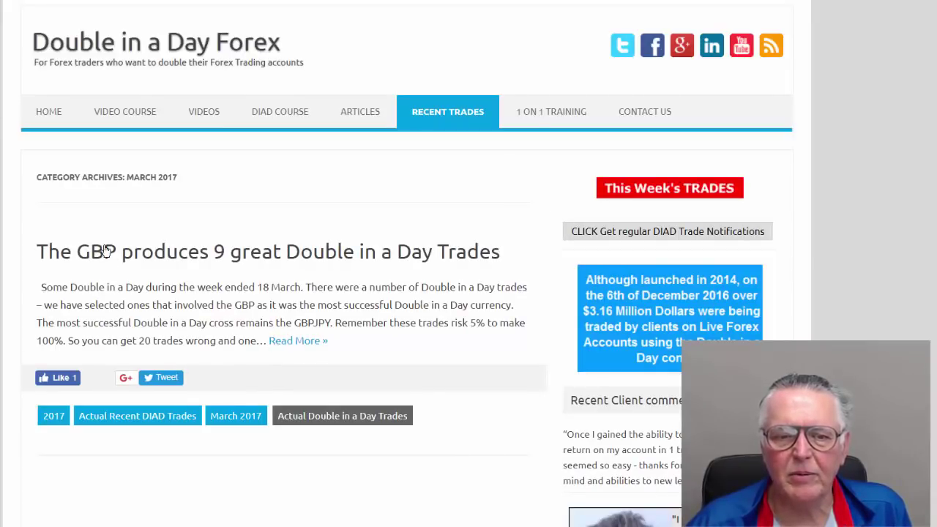
pyautogui.click(254, 266)
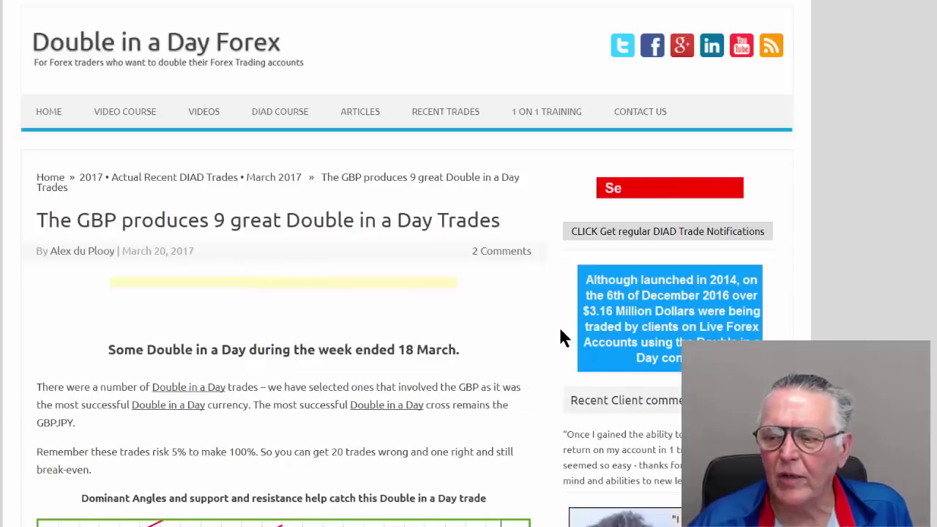
pyautogui.scroll(-5, 403, 293)
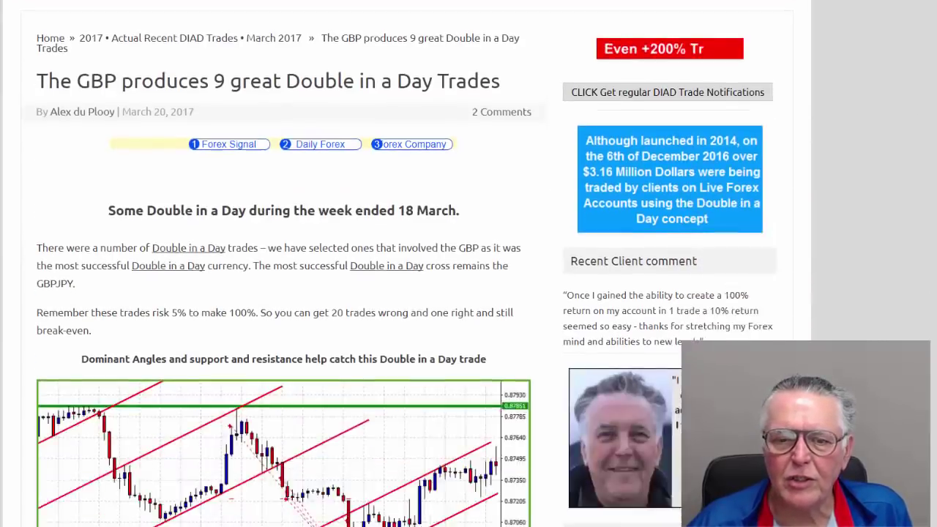
pyautogui.scroll(1, 403, 293)
pyautogui.scroll(-6, 403, 293)
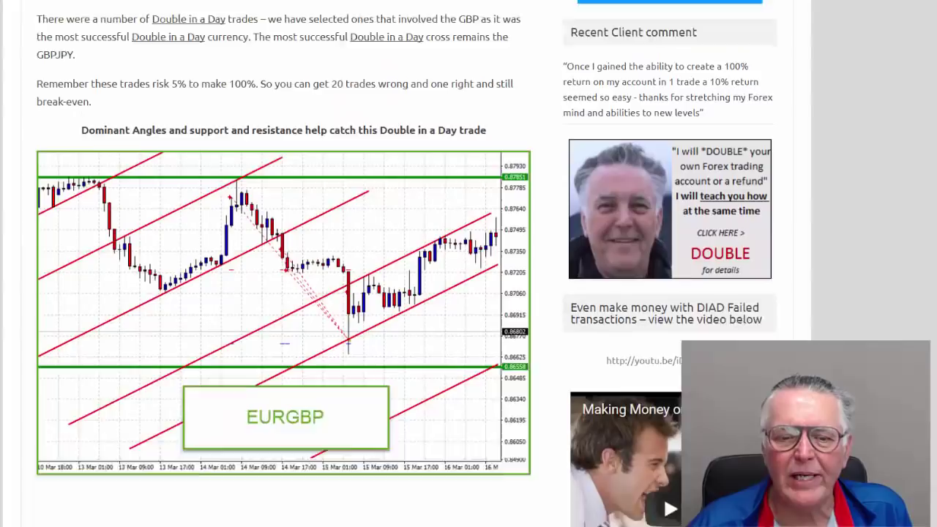
pyautogui.scroll(-1, 664, 100)
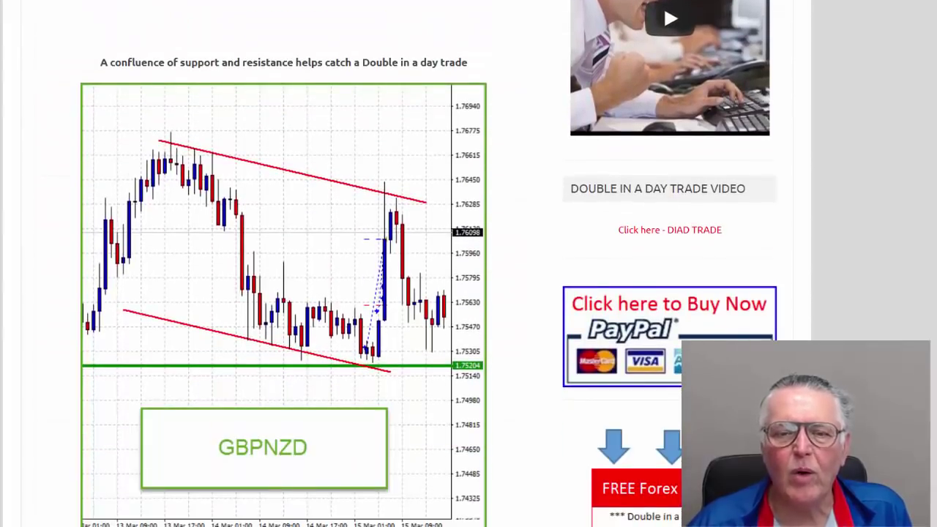
pyautogui.scroll(-6, 402, 293)
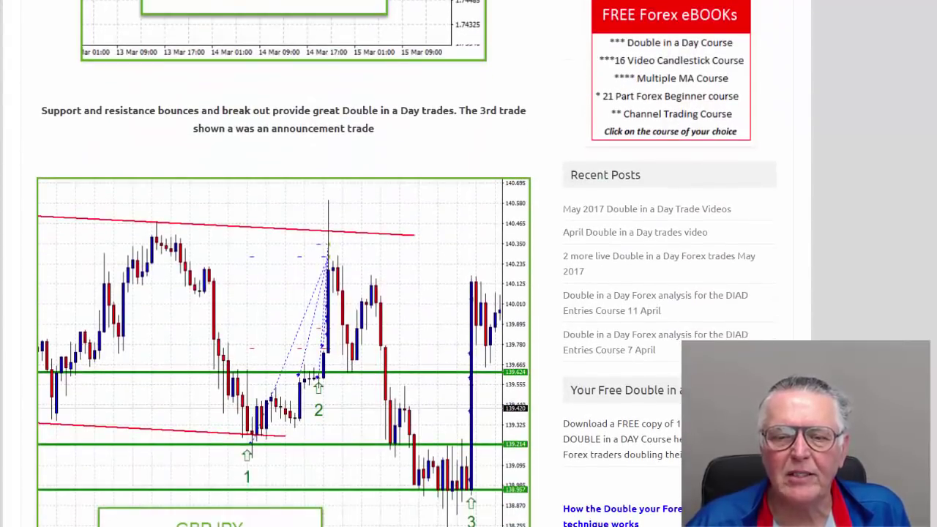
pyautogui.scroll(-8, 402, 293)
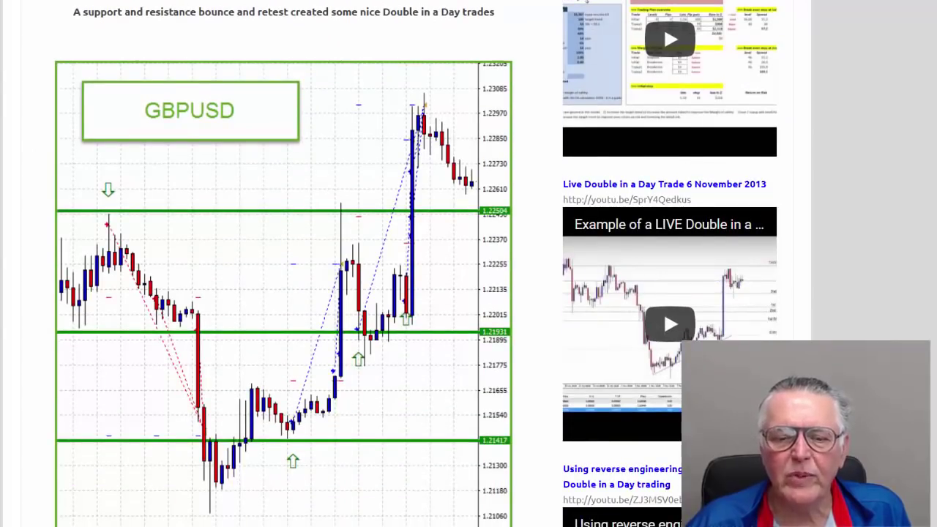
pyautogui.scroll(20, 402, 293)
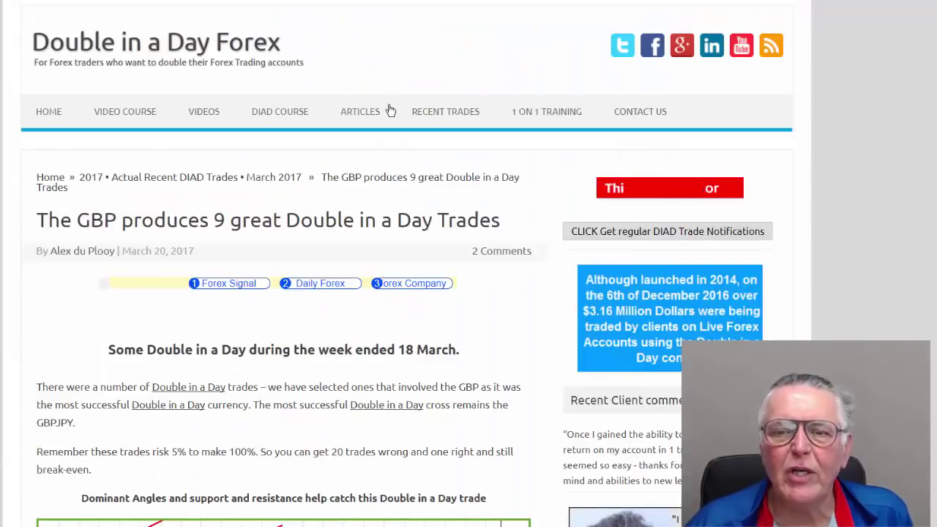
# - Review the post's EURGBP, GBPNZD, GBPJPY and GBPUSD trade charts
pyautogui.moveTo(402, 131)
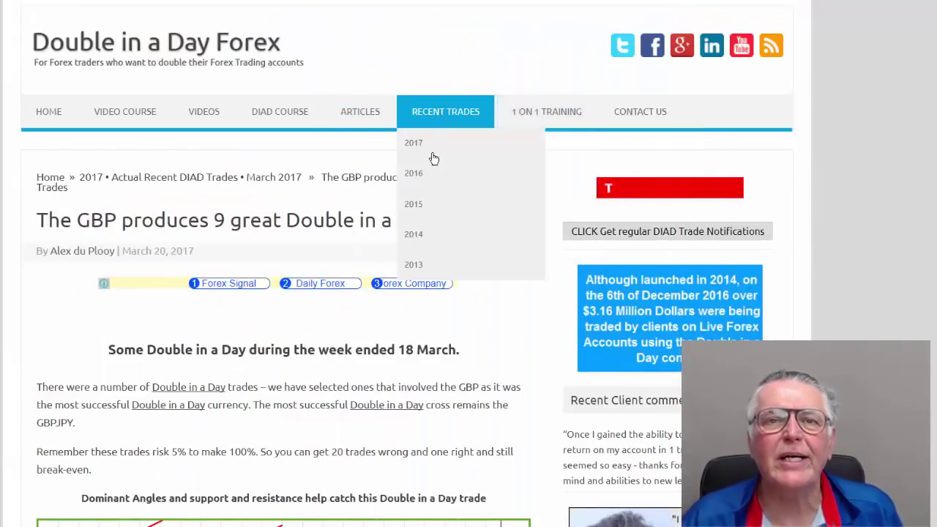
pyautogui.moveTo(433, 194)
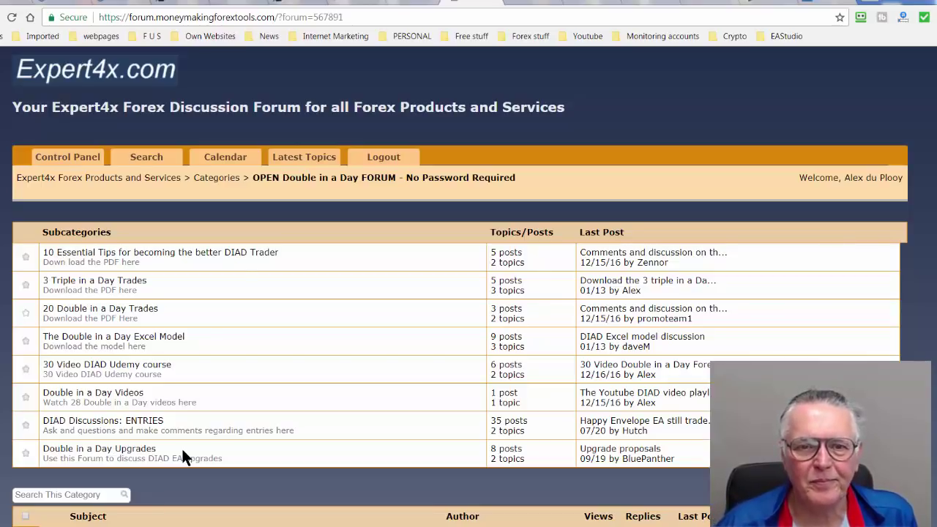
# - Go back to the Simple N Easy Forex Series forum
pyautogui.hotkey('alt', 'Left')
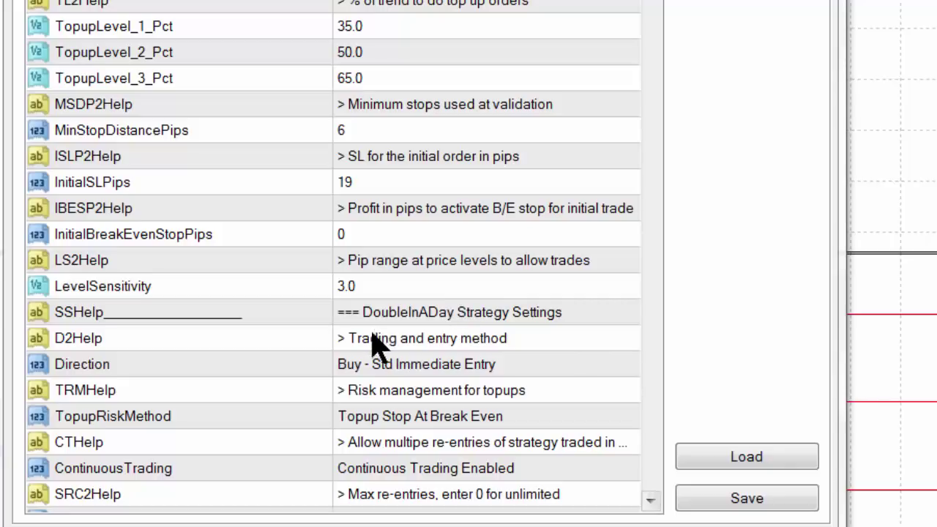
# - Review the Direction options, keeping Buy - Std Immediate Entry
pyautogui.click(629, 364)
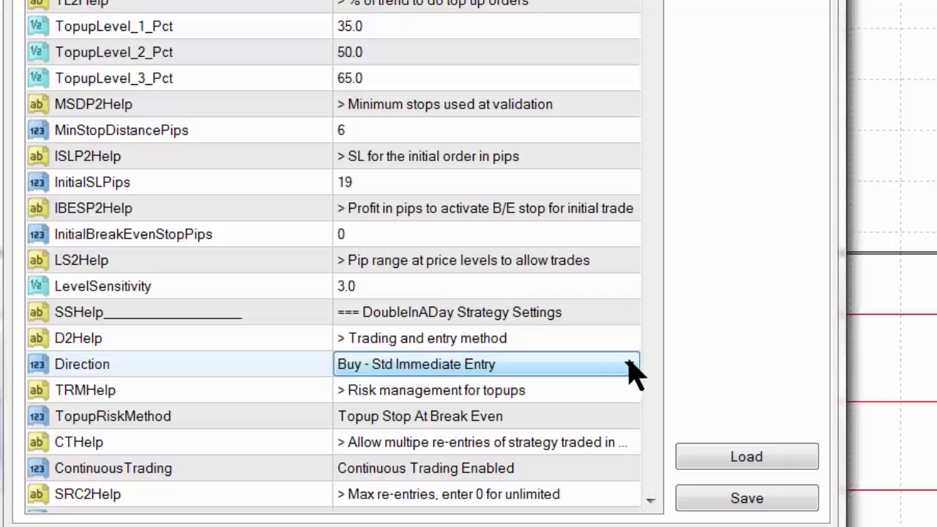
pyautogui.click(629, 364)
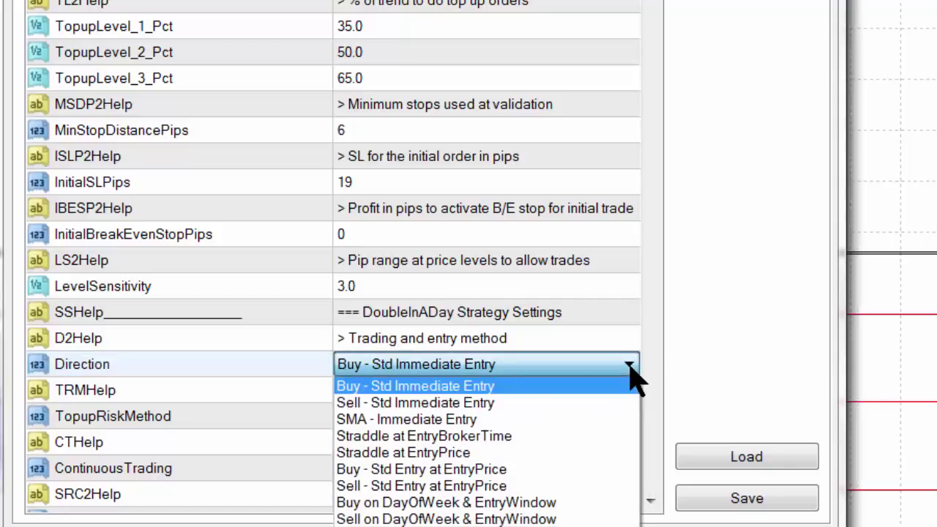
pyautogui.click(630, 366)
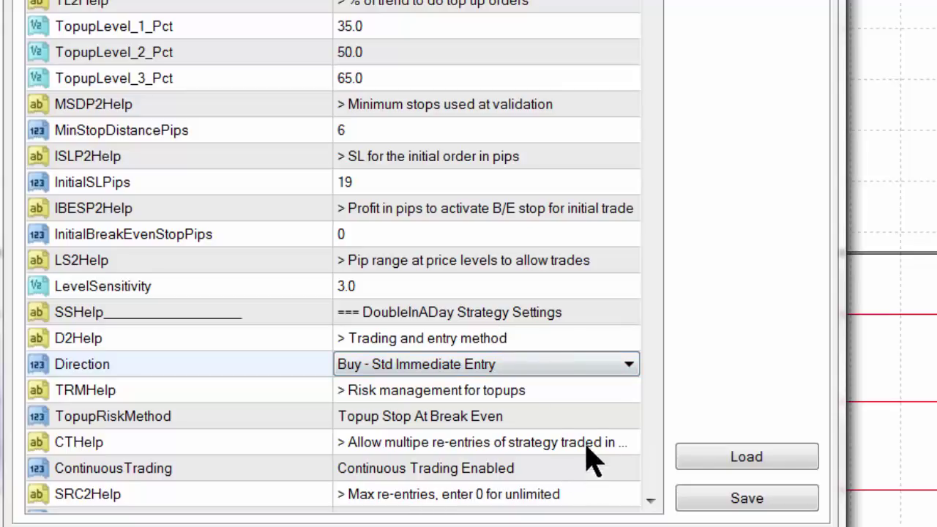
# - Review the TopupRiskMethod options and keep Topup Stop At Break Even
pyautogui.click(629, 419)
pyautogui.click(629, 419)
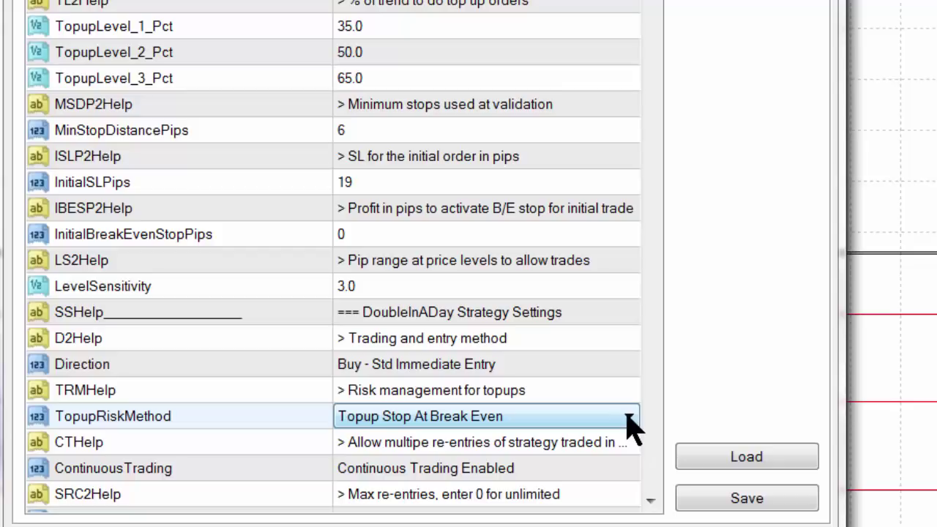
pyautogui.click(629, 419)
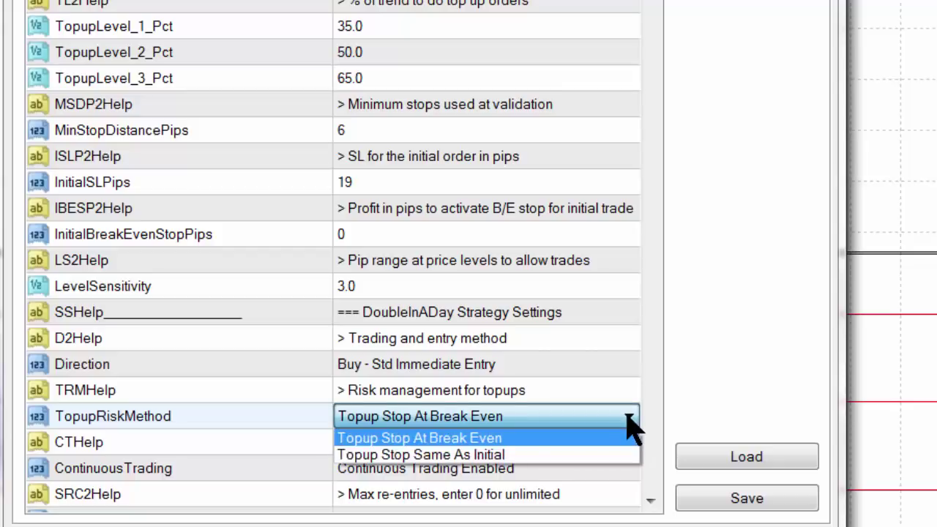
pyautogui.click(628, 417)
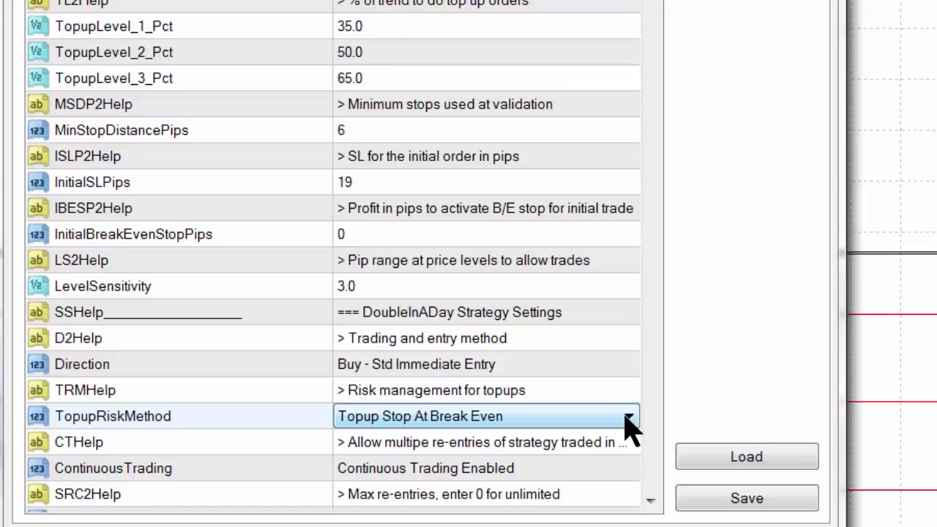
pyautogui.press('Return')
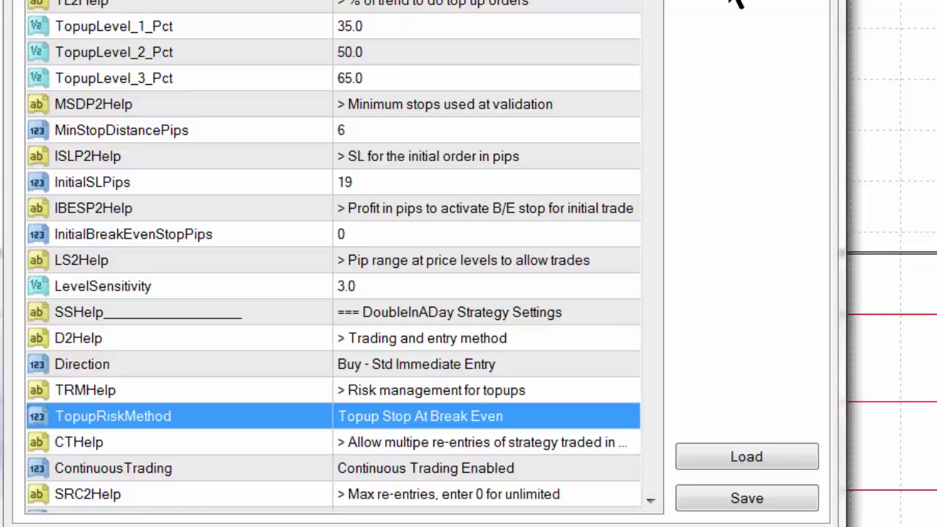